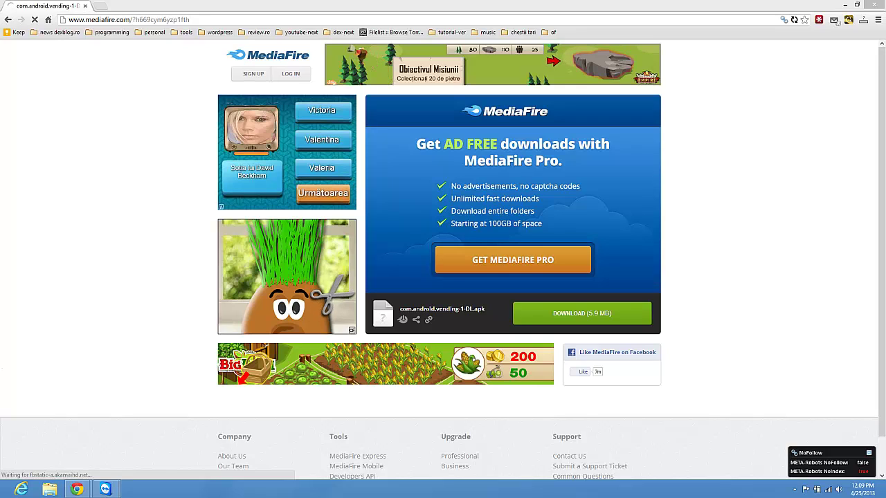
# Start the 5.9 MB download of com.android.vending-1-DL.apk from its MediaFire page.
pyautogui.click(590, 315)
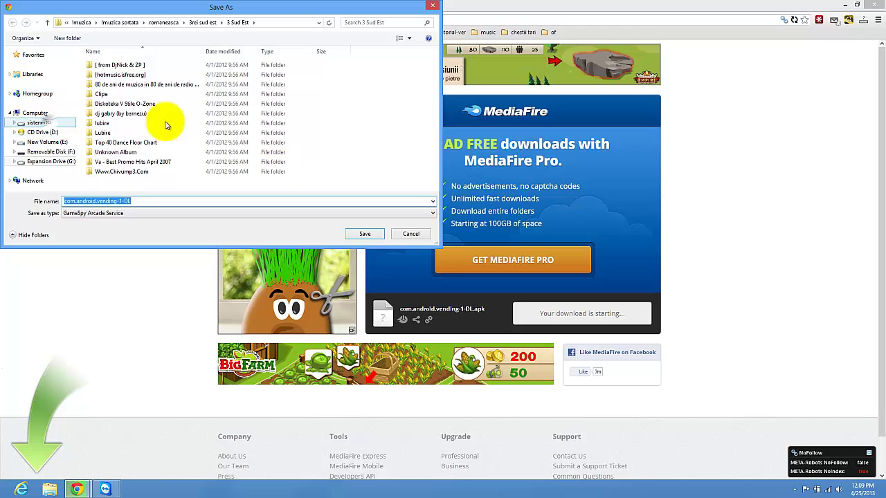
# Save com.android.vending-1-DL.apk into the user's Desktop folder under C:\Users.
pyautogui.doubleClick(112, 114)
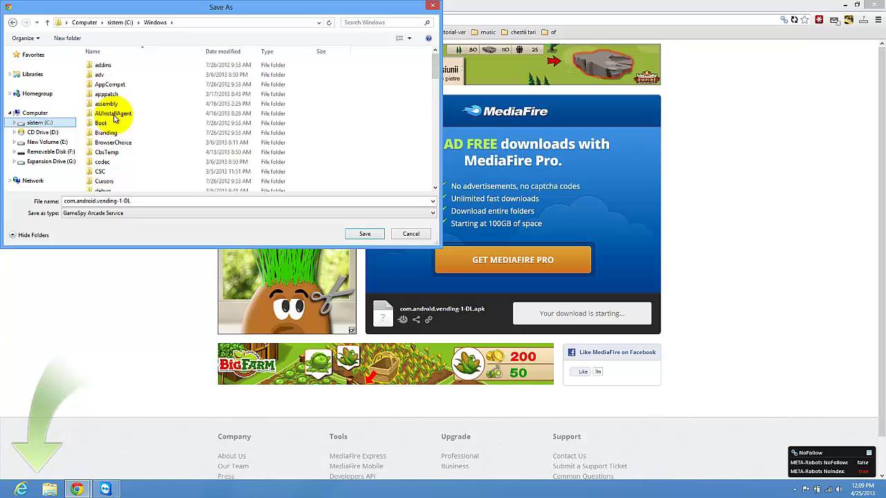
pyautogui.press('BackSpace')
pyautogui.doubleClick(135, 104)
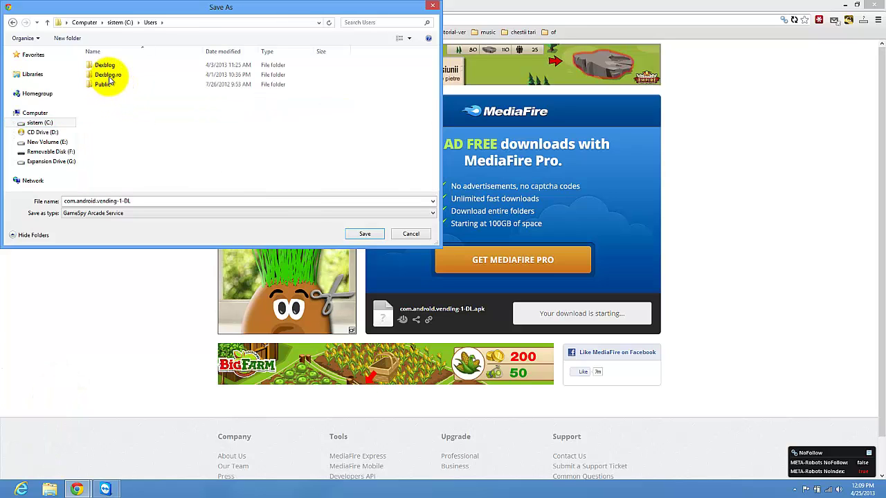
pyautogui.doubleClick(114, 75)
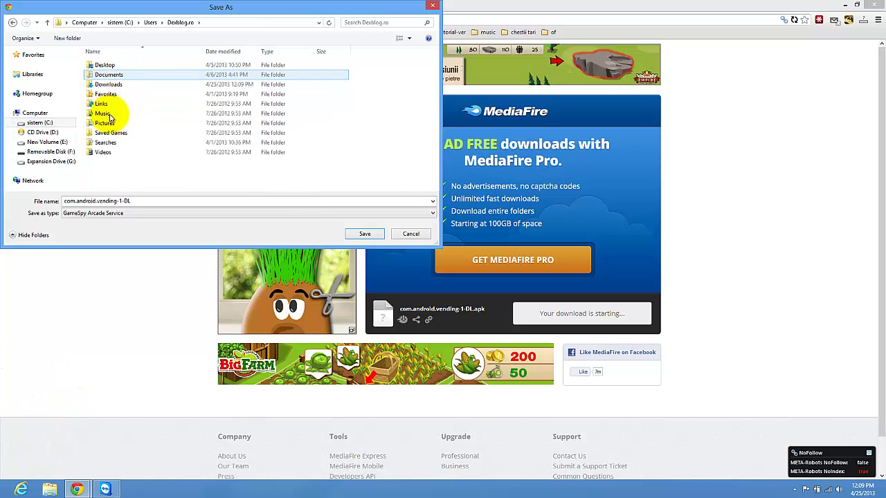
pyautogui.doubleClick(107, 64)
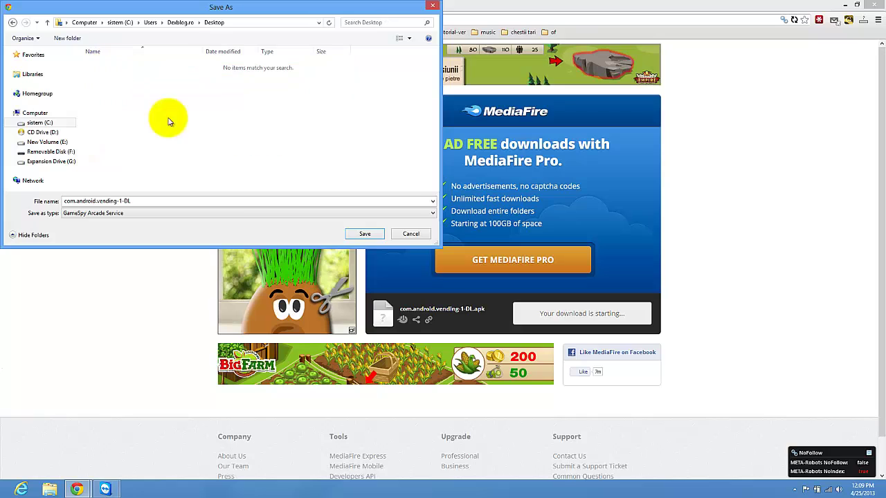
pyautogui.click(371, 235)
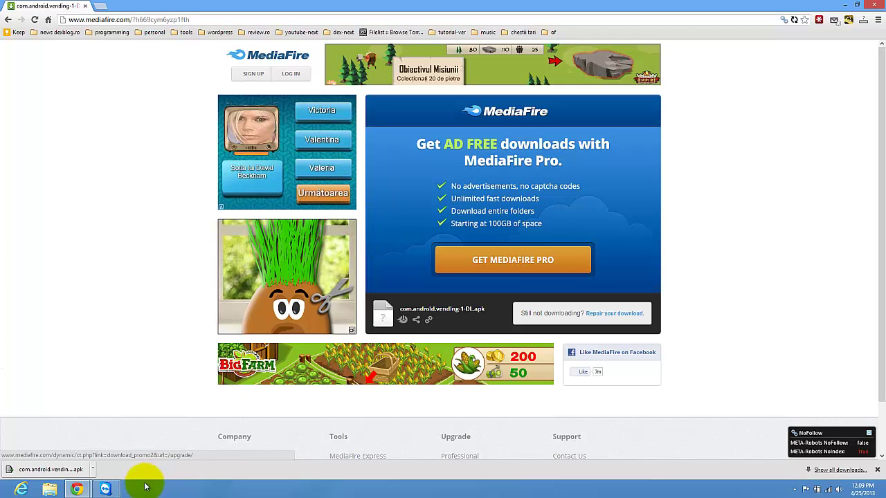
pyautogui.moveTo(105, 489)
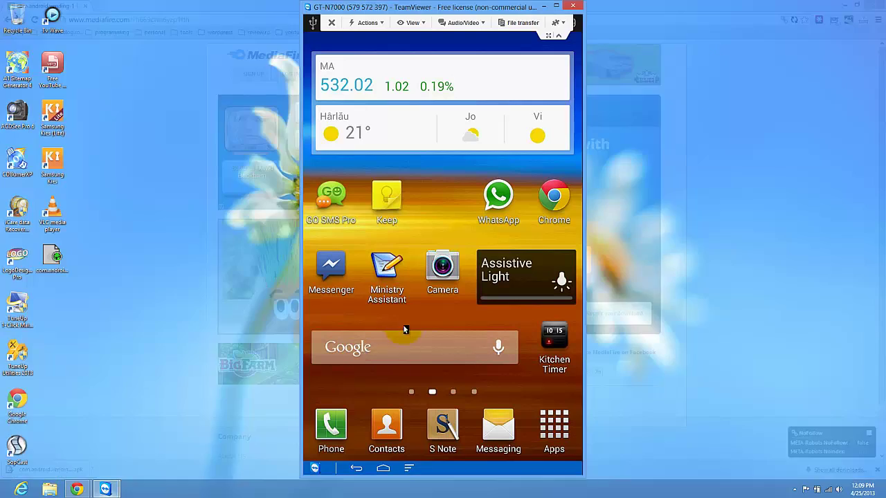
# Bring the GT-N7000 remote session forward to confirm its Media device (MTP) USB mode.
pyautogui.click(160, 443)
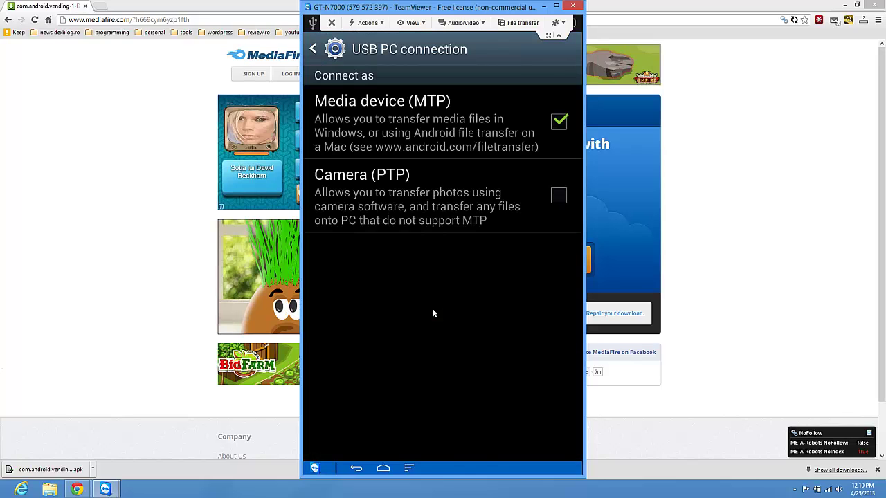
pyautogui.click(51, 491)
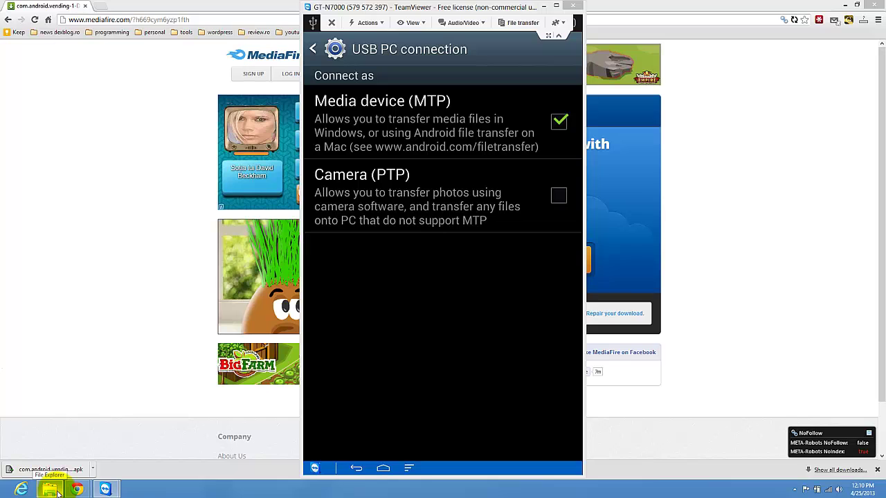
# Open the GT-N7000 phone's Phone storage in File Explorer.
pyautogui.click(59, 493)
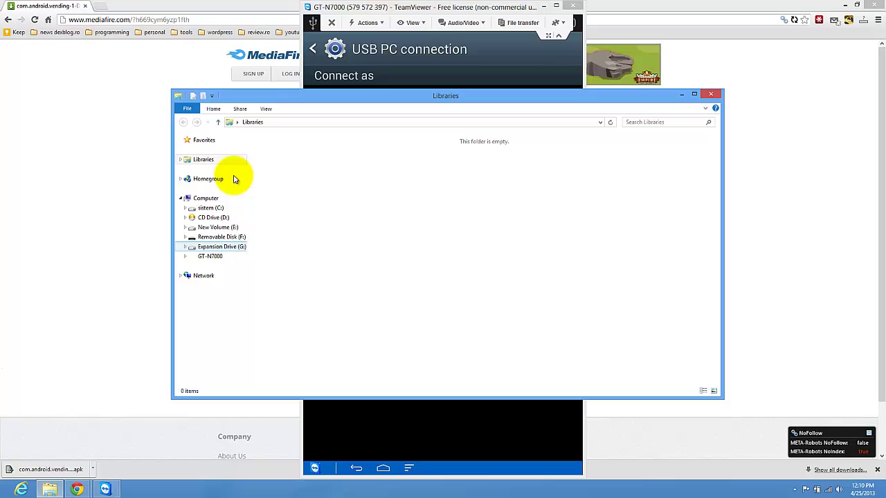
pyautogui.click(214, 257)
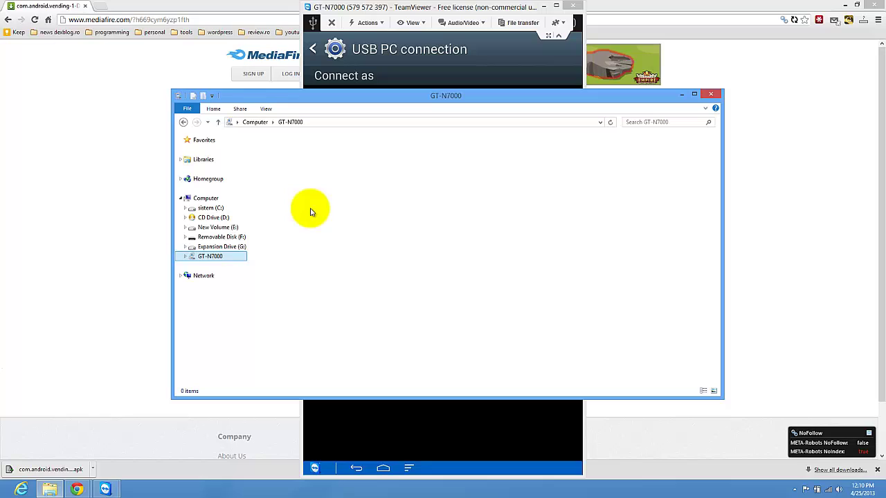
pyautogui.doubleClick(305, 151)
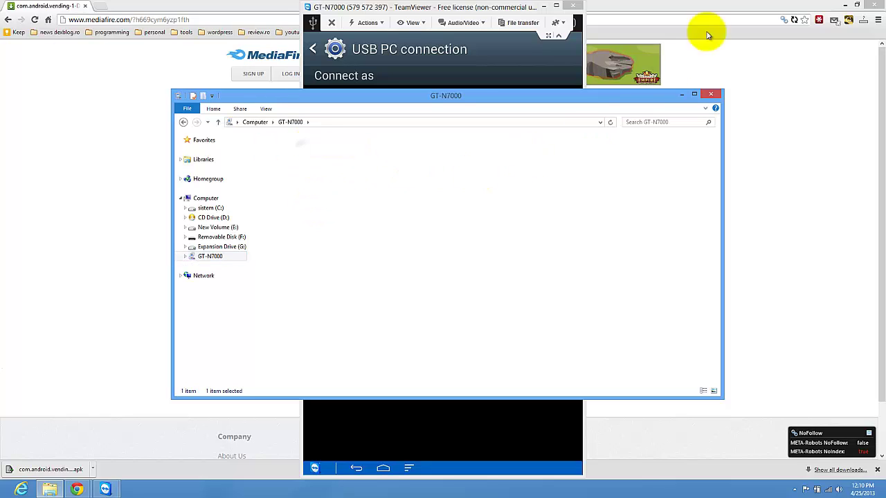
# Drag the desktop apk into the Phone folder, replacing the older copy.
pyautogui.click(845, 5)
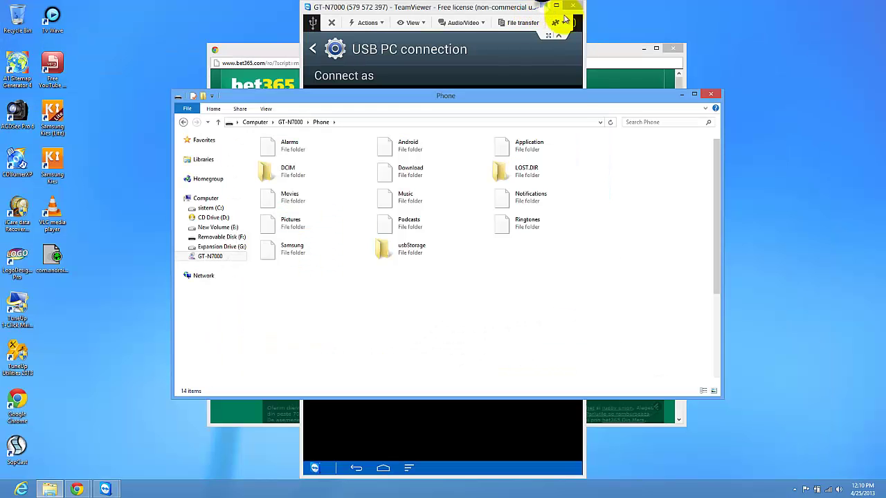
pyautogui.click(556, 6)
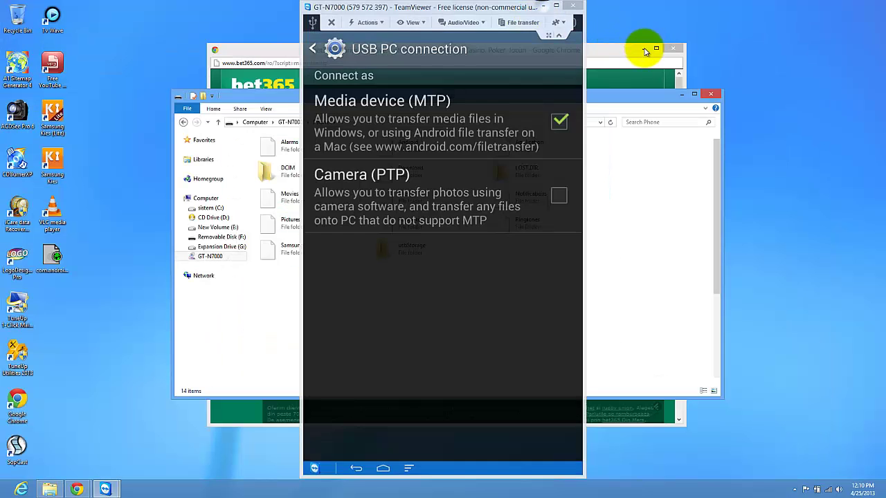
pyautogui.click(643, 48)
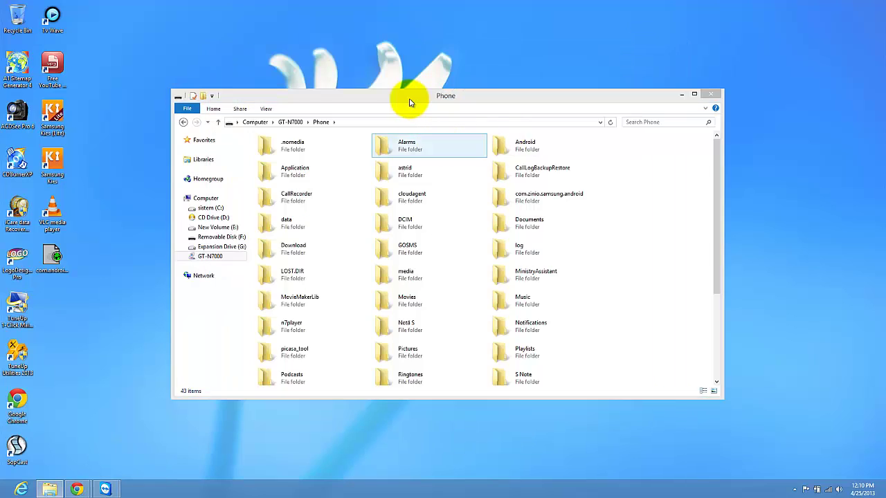
pyautogui.moveTo(470, 96); pyautogui.dragTo(527, 71)
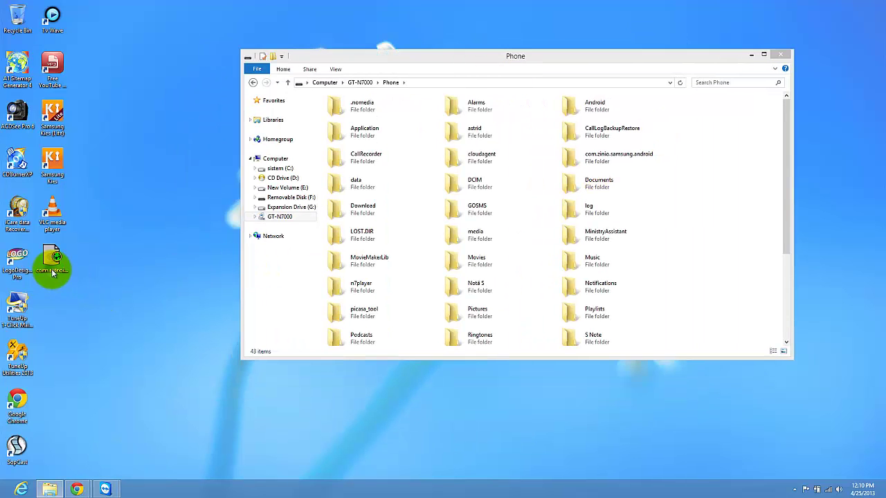
pyautogui.moveTo(53, 274); pyautogui.dragTo(671, 306)
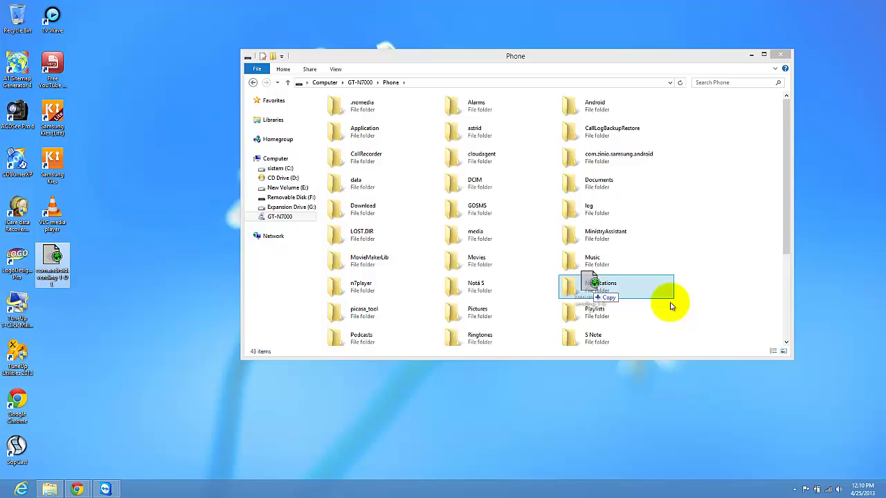
pyautogui.moveTo(671, 307); pyautogui.dragTo(678, 302)
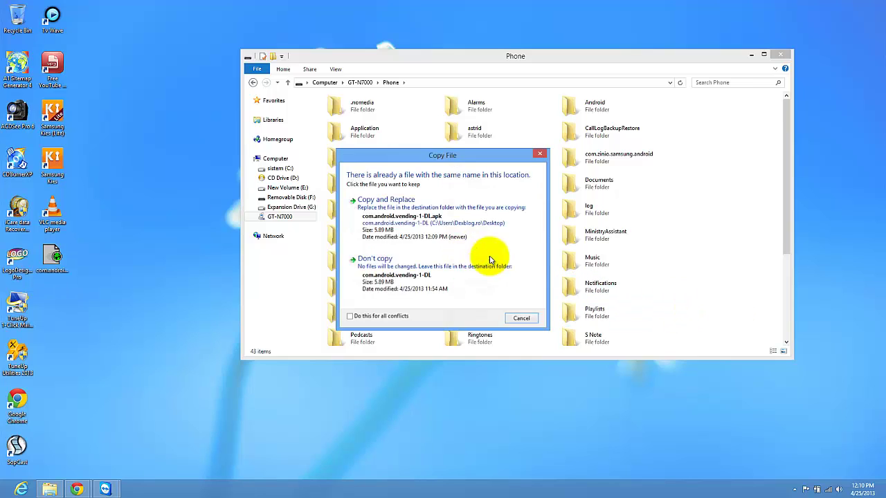
pyautogui.click(410, 204)
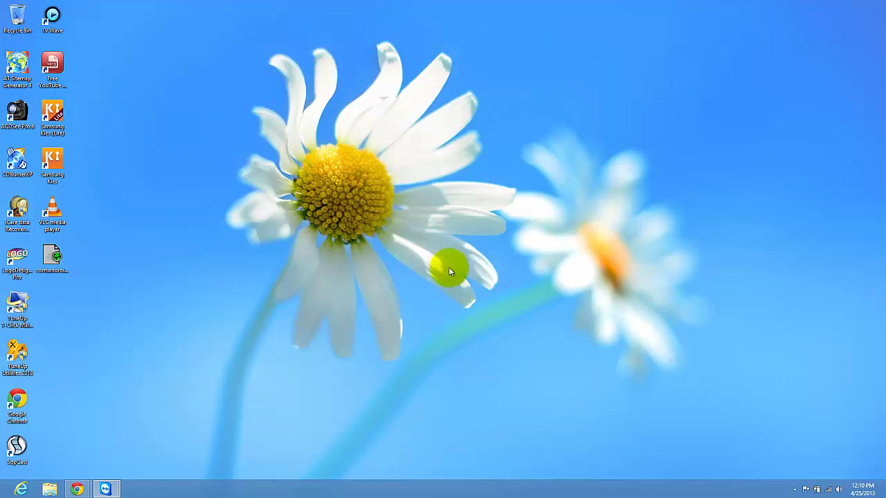
pyautogui.moveTo(105, 489)
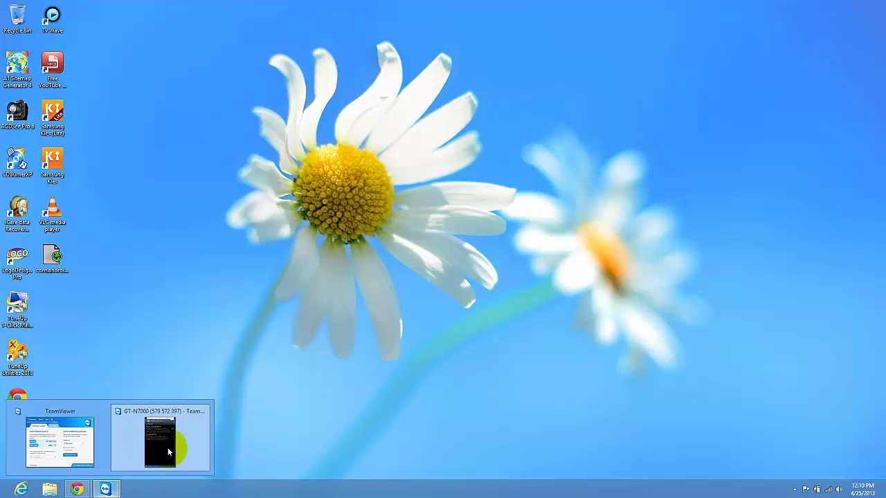
# Switch to the GT-N7000 session and browse My Files to sdcard0 to find the apk.
pyautogui.click(180, 436)
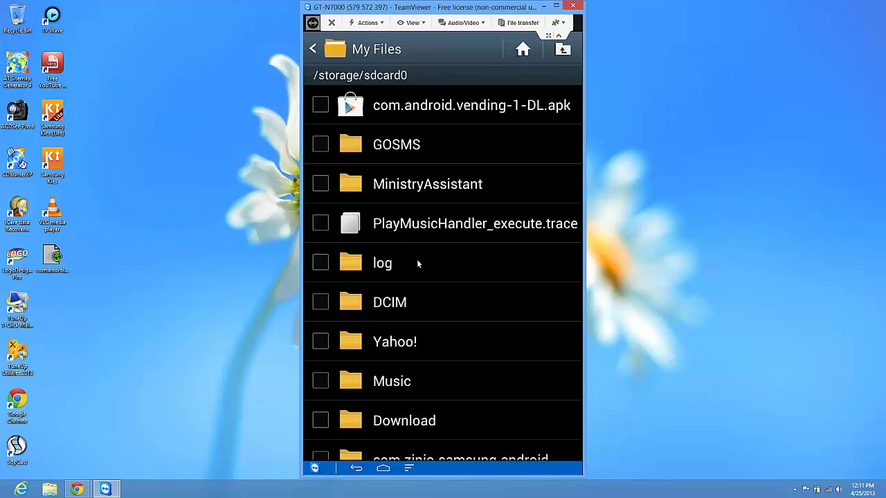
# Allow Unknown sources in the phone's Security settings after the apk install is blocked.
pyautogui.click(416, 263)
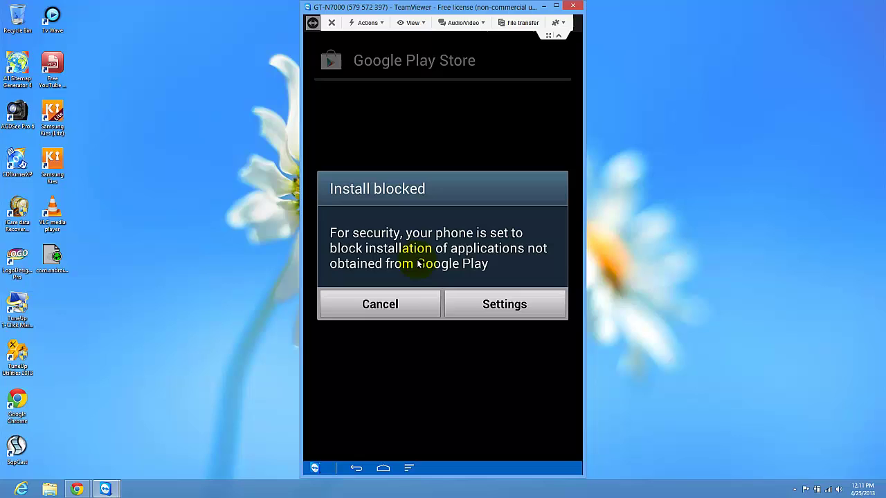
pyautogui.press('Return')
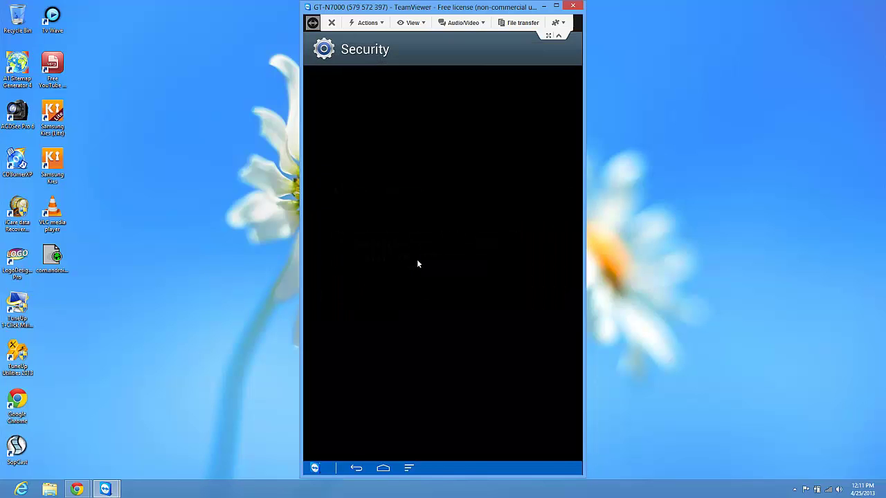
pyautogui.scroll(-3, 417, 263)
pyautogui.scroll(-2, 418, 263)
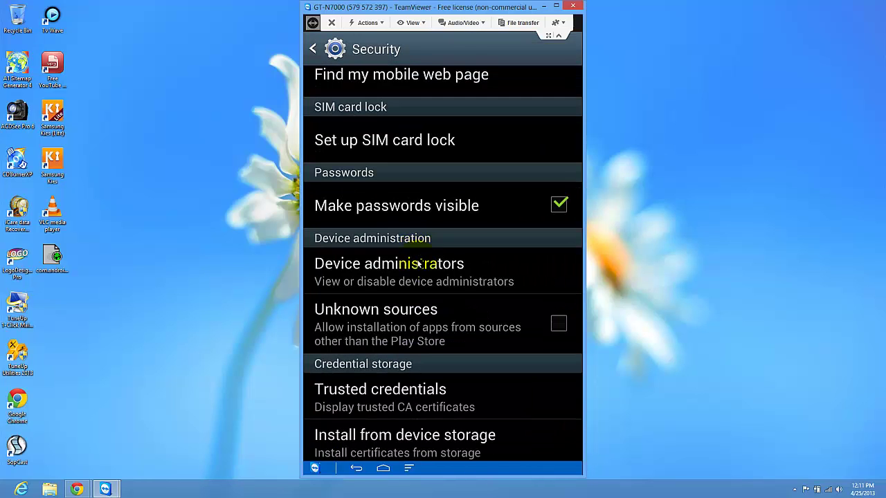
pyautogui.scroll(-1, 418, 263)
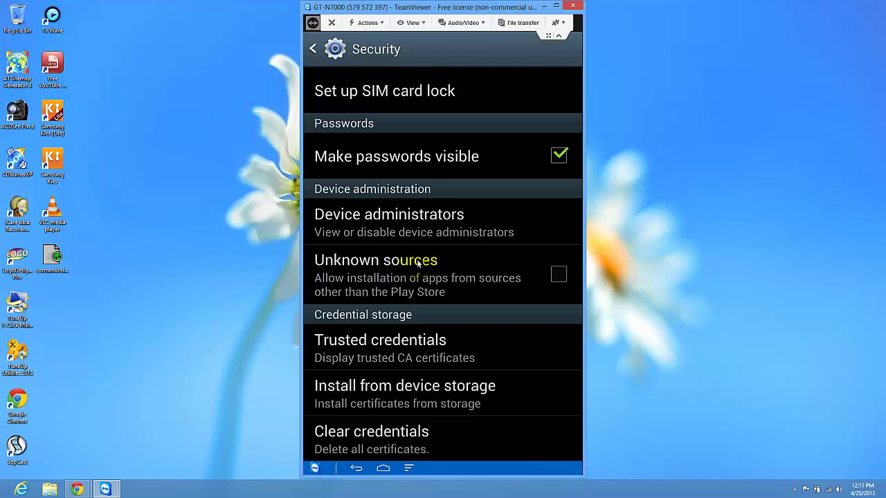
pyautogui.click(417, 263)
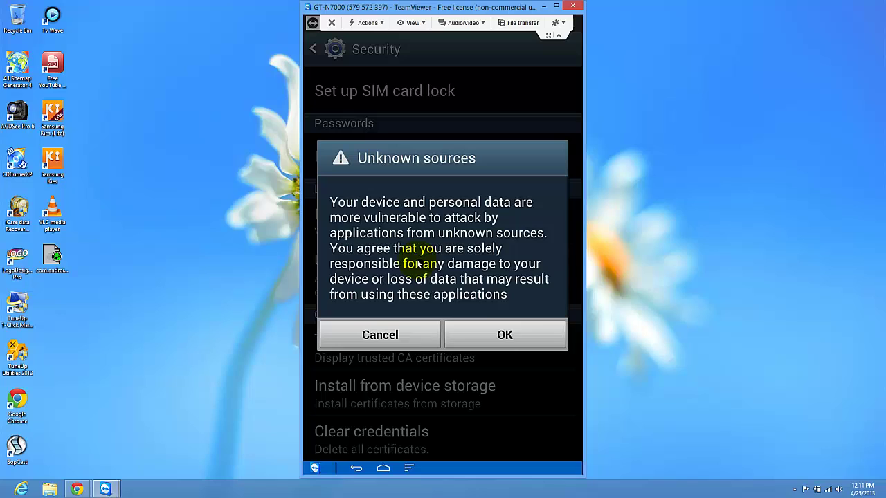
pyautogui.press('Return')
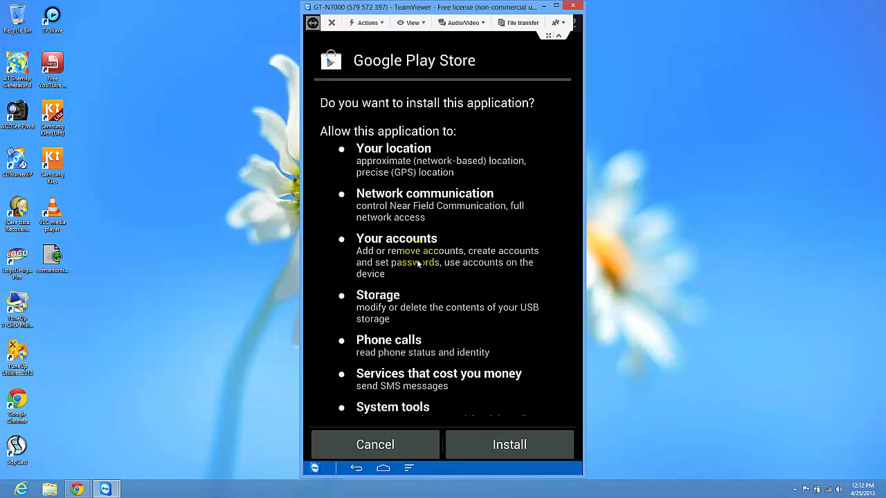
# Review the Google Play Store permissions and install it until 'Application installed' appears.
pyautogui.scroll(-3, 417, 263)
pyautogui.scroll(3, 417, 263)
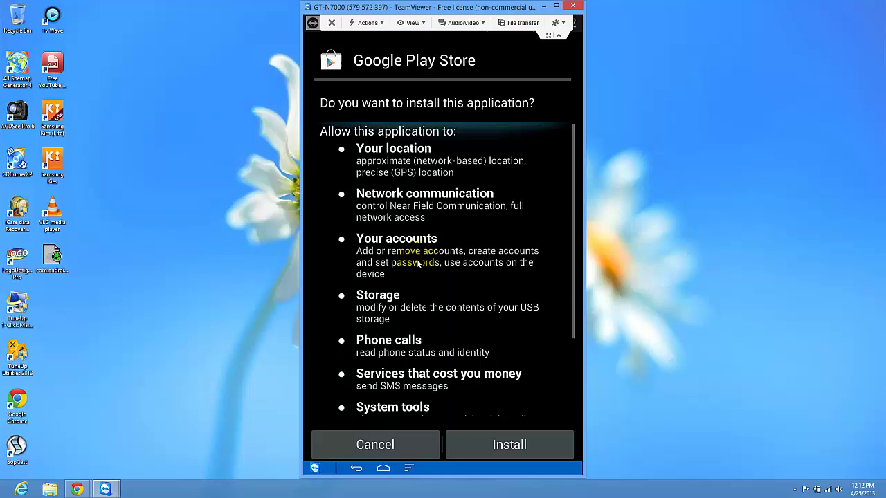
pyautogui.scroll(-1, 417, 264)
pyautogui.scroll(-3, 418, 264)
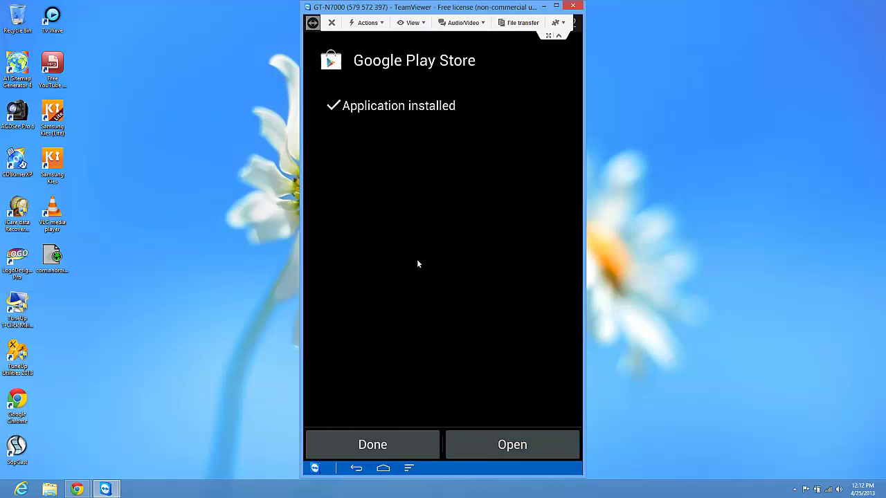
# Launch the new Play Store and scroll its Apps home list down and back up.
pyautogui.click(417, 263)
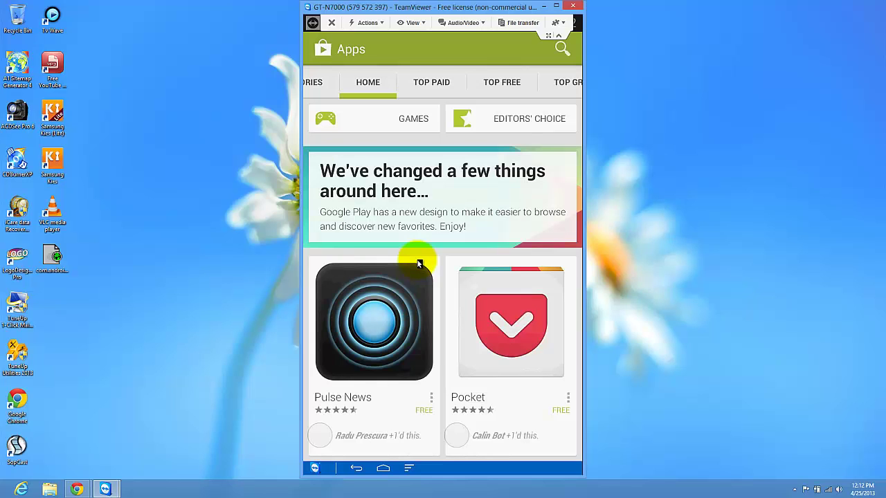
pyautogui.scroll(-1, 418, 263)
pyautogui.scroll(-3, 418, 264)
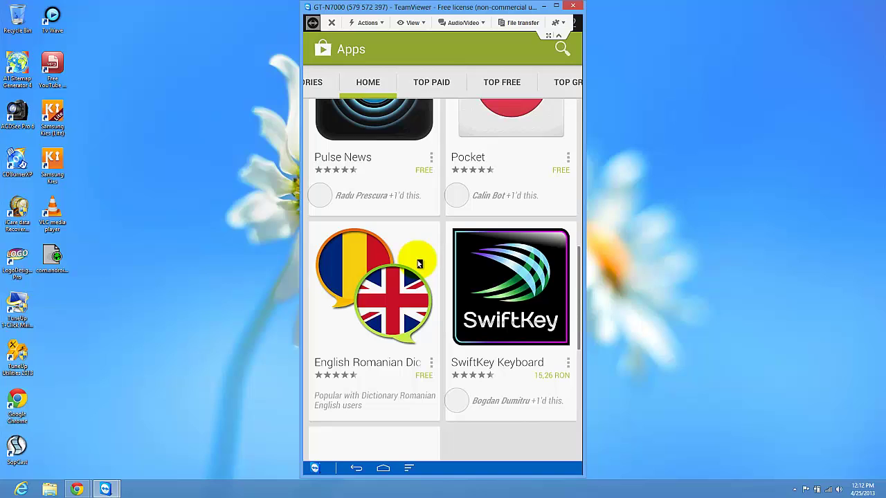
pyautogui.scroll(-1, 418, 263)
pyautogui.scroll(-2, 418, 264)
pyautogui.scroll(-3, 418, 263)
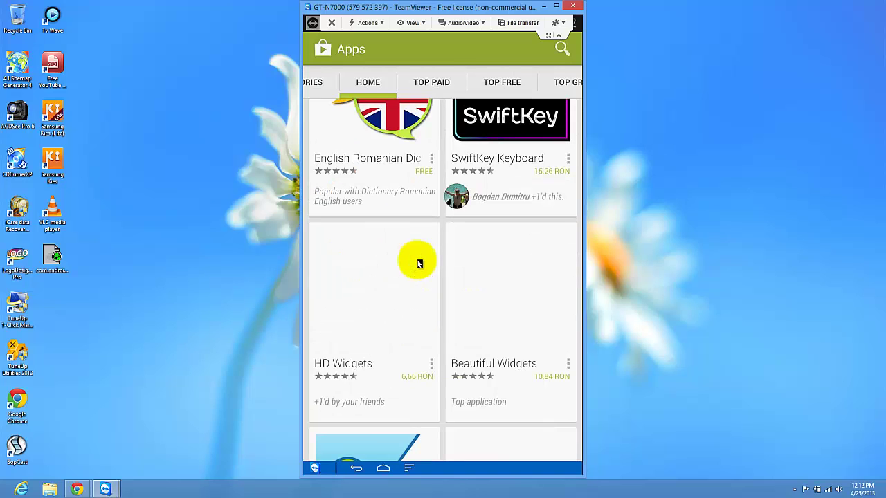
pyautogui.scroll(2, 418, 264)
pyautogui.scroll(1, 418, 263)
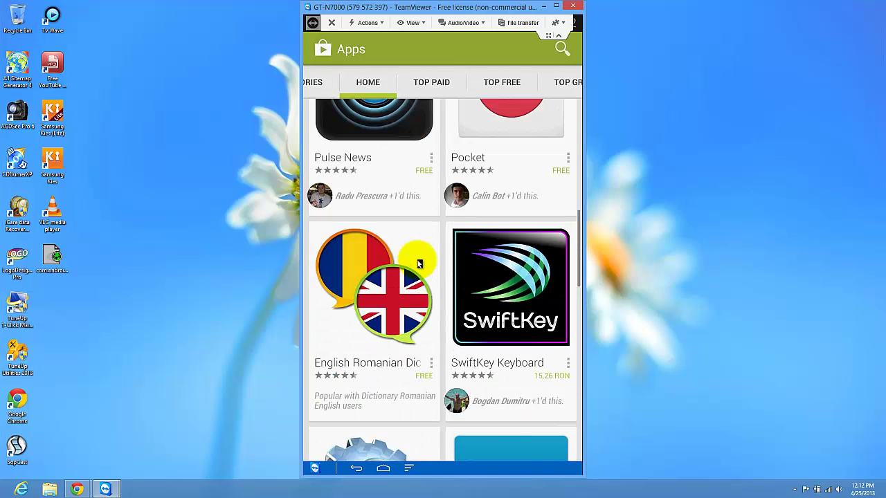
pyautogui.scroll(1, 418, 264)
pyautogui.scroll(2, 418, 264)
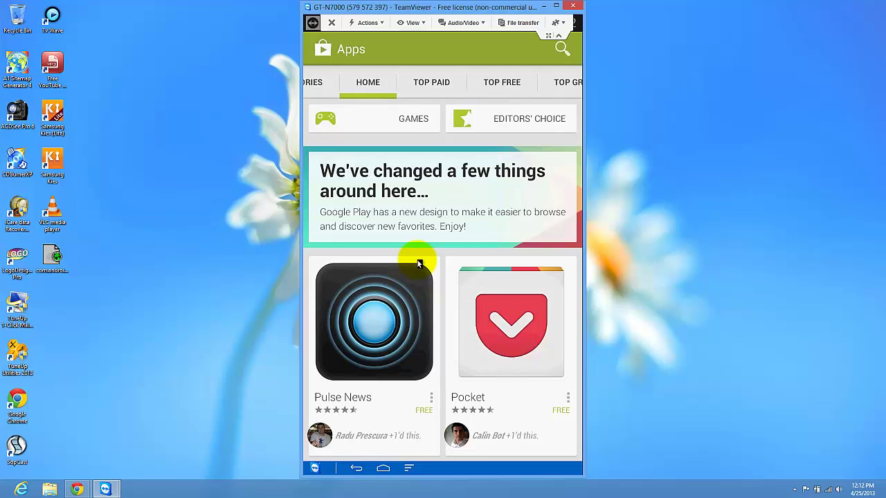